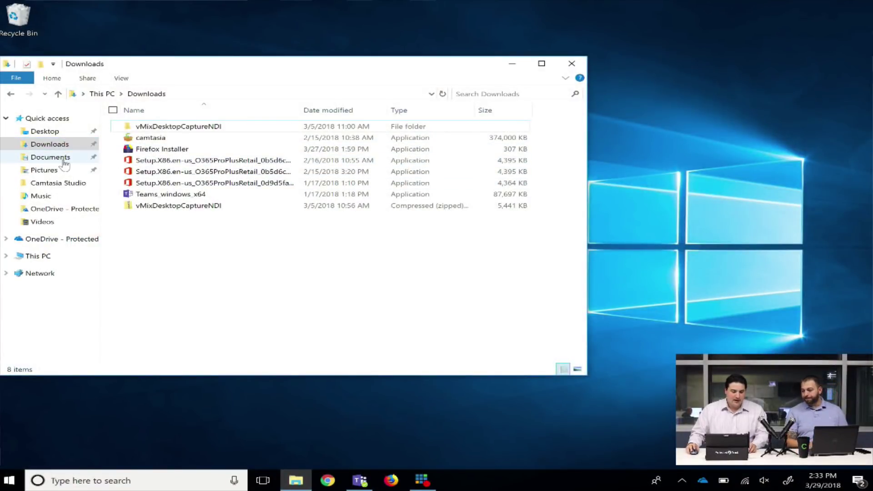
Step: View the general properties of the Downloads folder under Quick access, and close them without changes
click(45, 145)
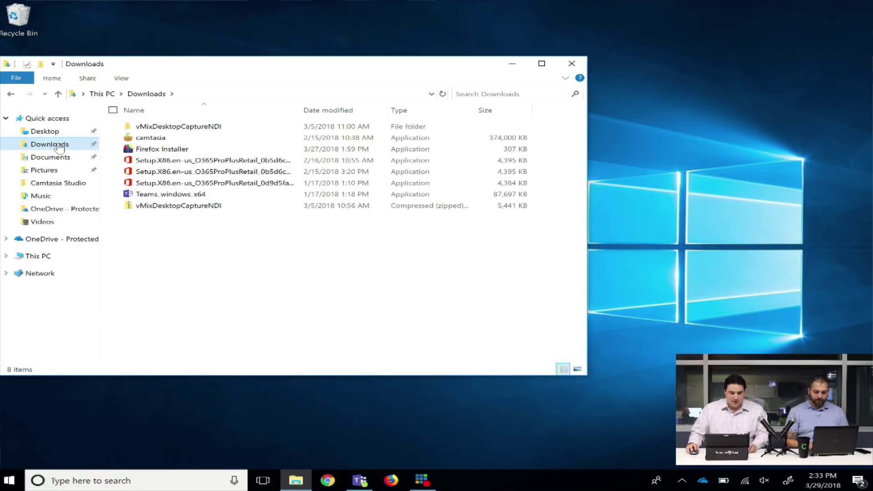
right_click(64, 150)
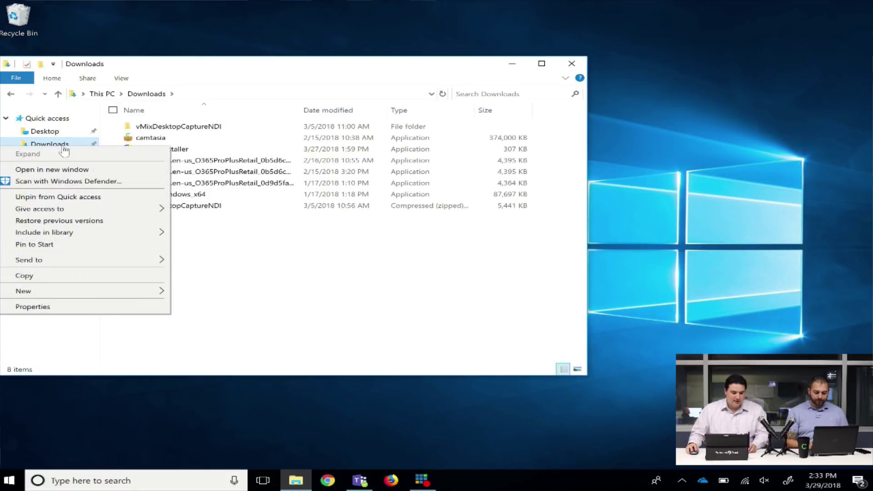
click(45, 308)
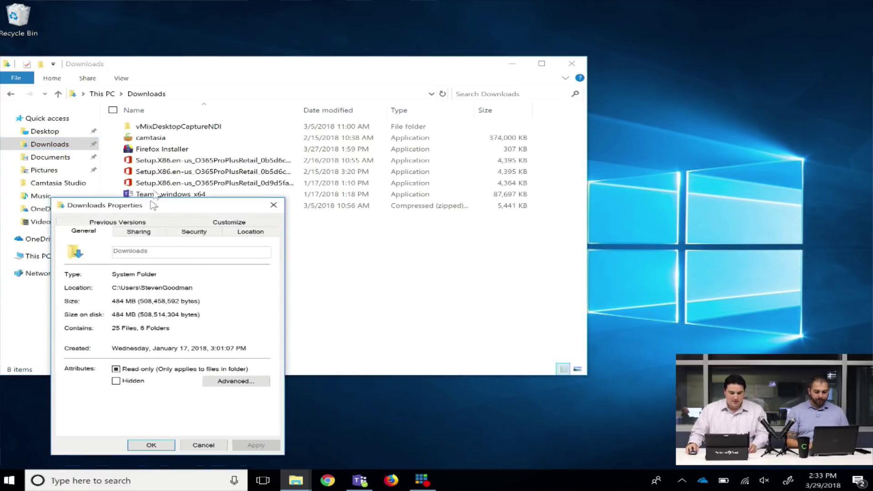
drag(154, 204, 179, 139)
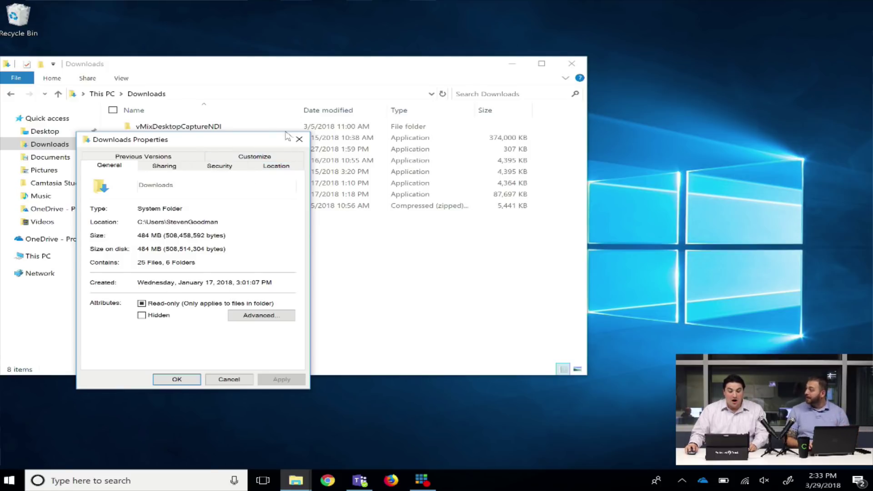
click(299, 139)
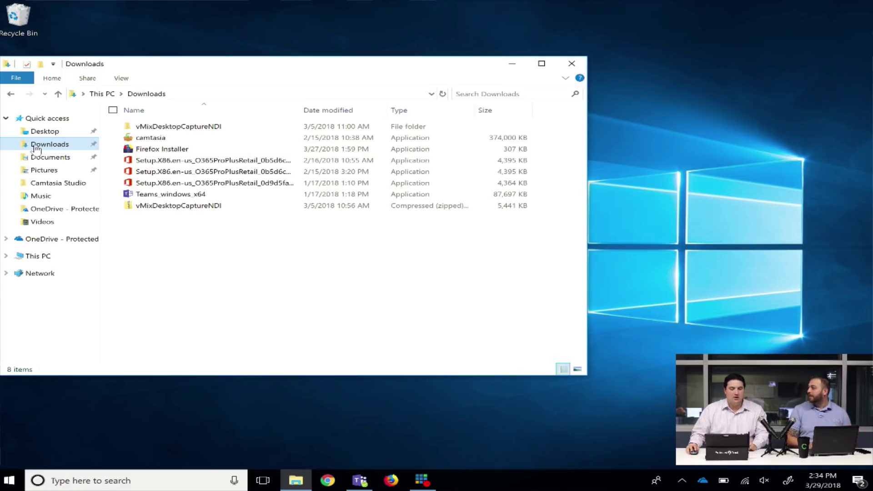
Step: Expand This PC in the folder tree and open the location settings in its Downloads folder's properties
drag(210, 69, 313, 38)
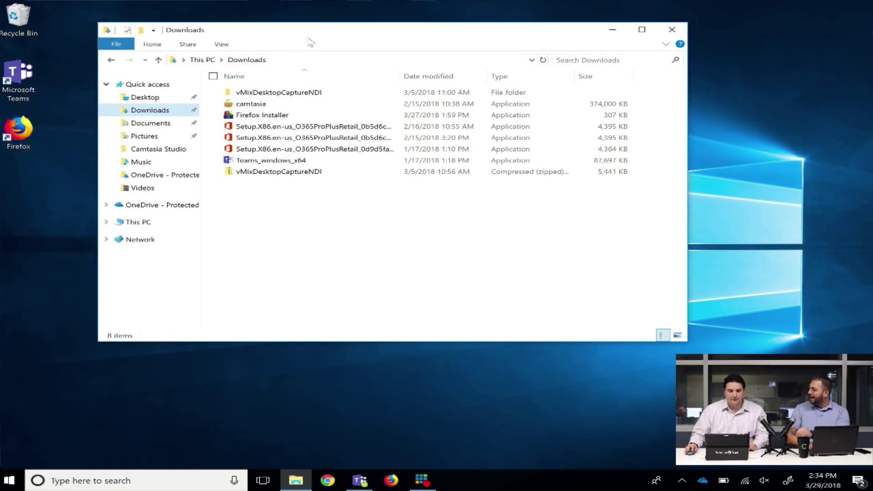
click(107, 223)
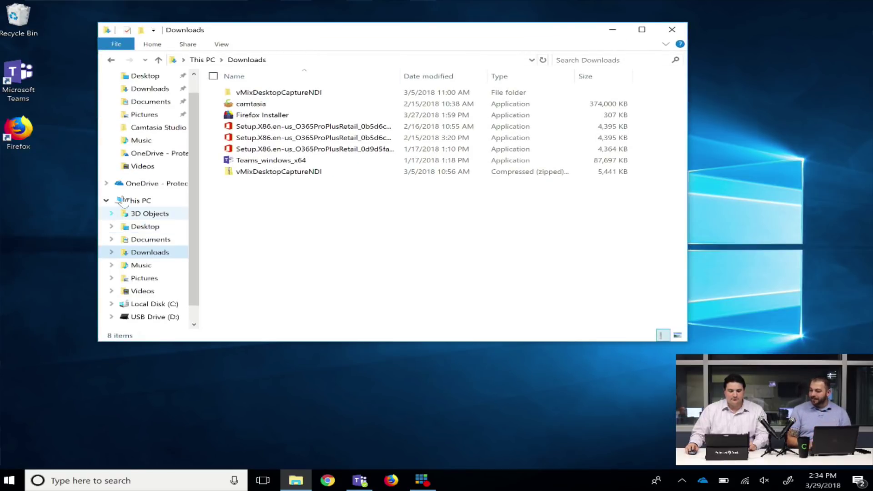
scroll(121, 214, down, 1)
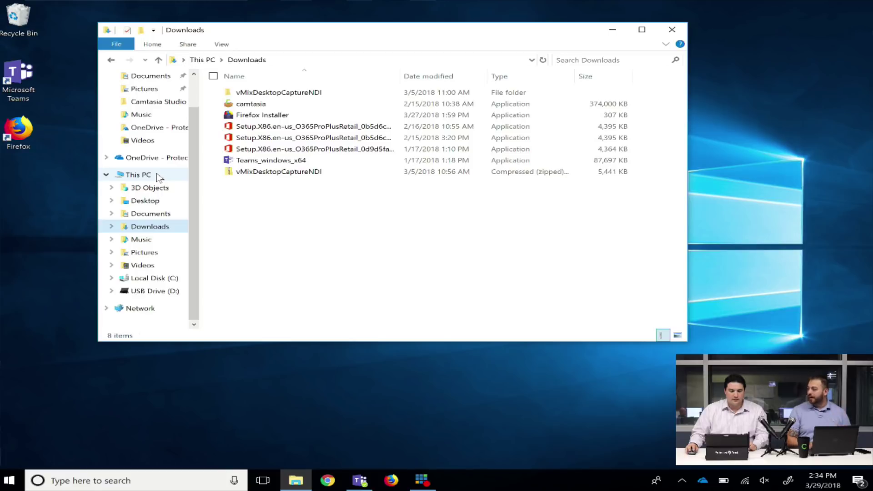
right_click(148, 230)
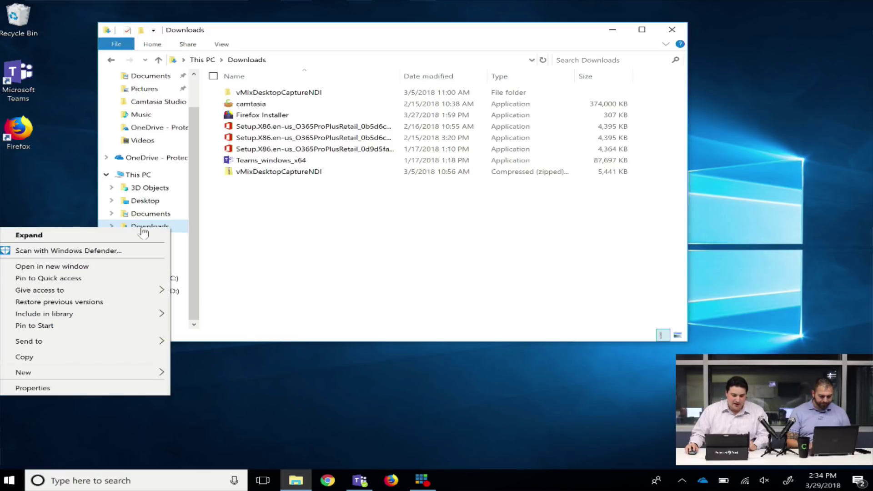
click(40, 390)
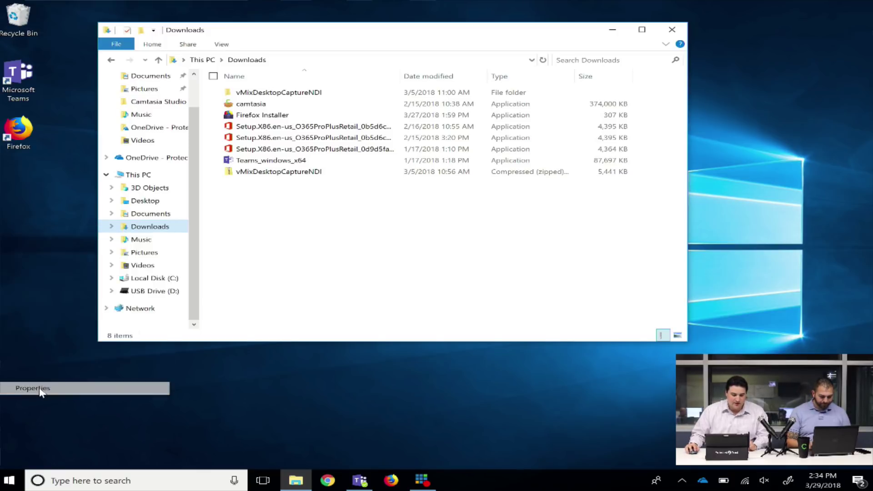
click(242, 243)
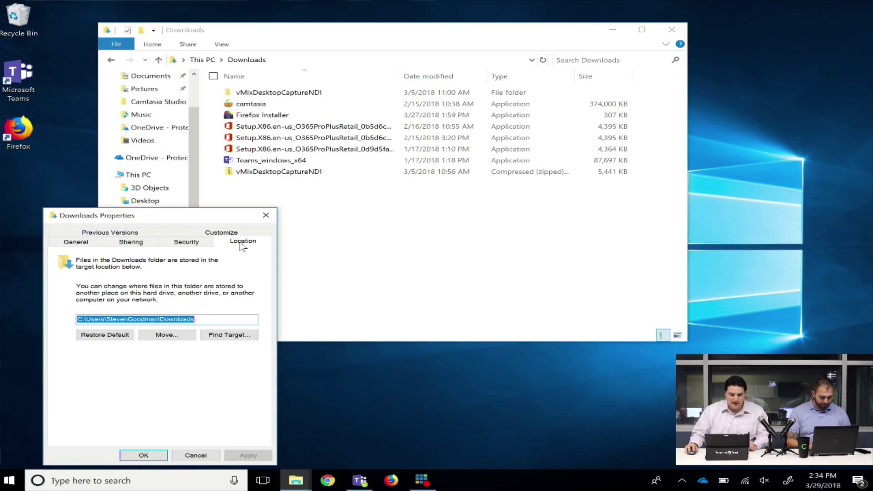
drag(200, 216, 296, 75)
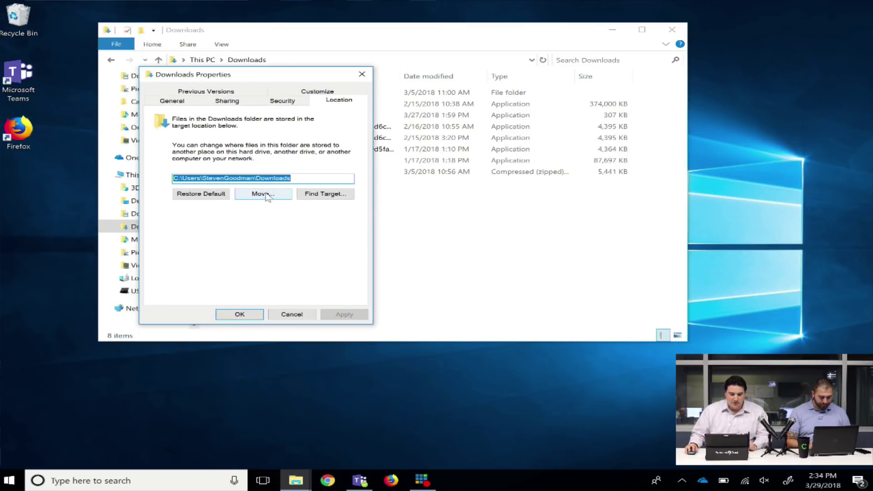
Step: While choosing a new location, create a folder named Downloads inside OneDrive - Protected Trust, LLC
click(267, 197)
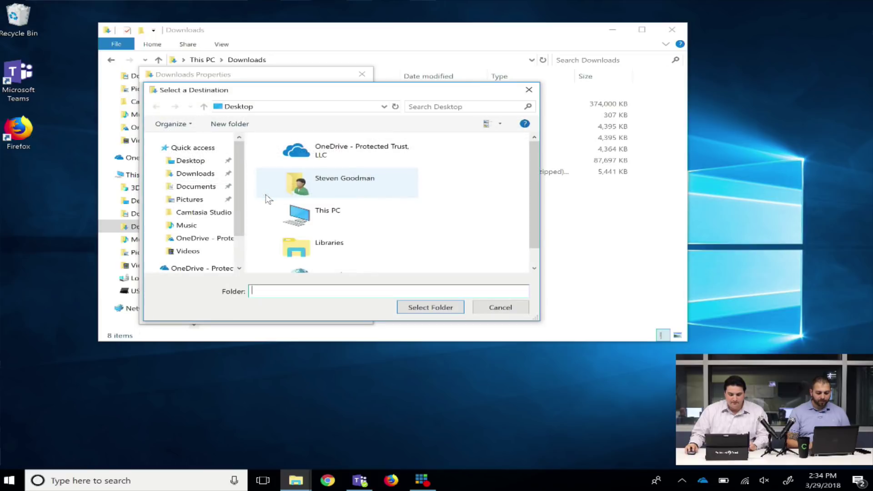
double_click(344, 154)
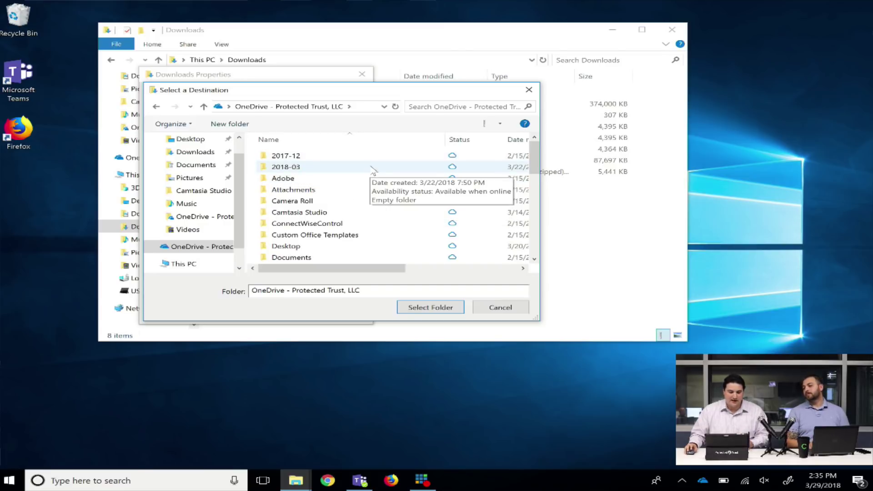
right_click(399, 155)
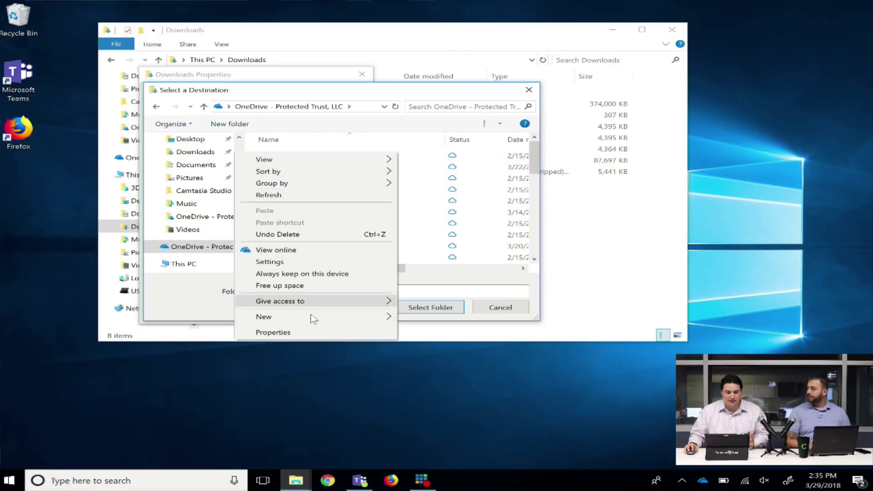
mouse_move(314, 320)
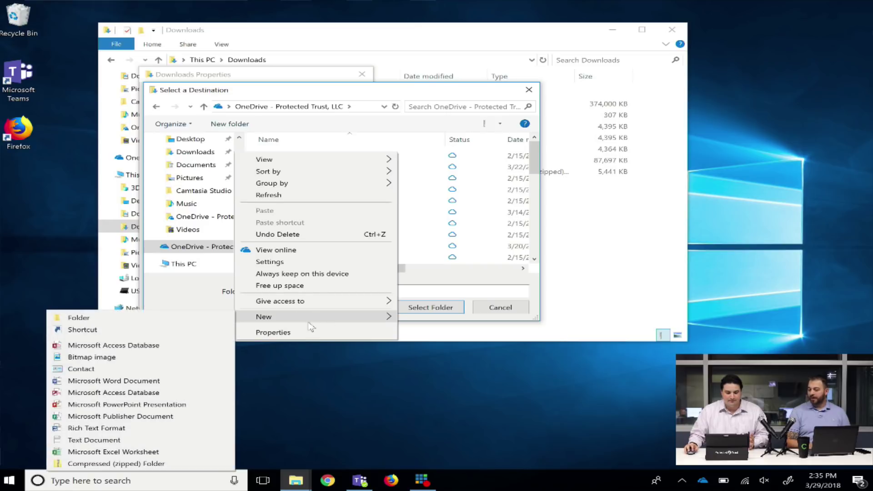
click(188, 317)
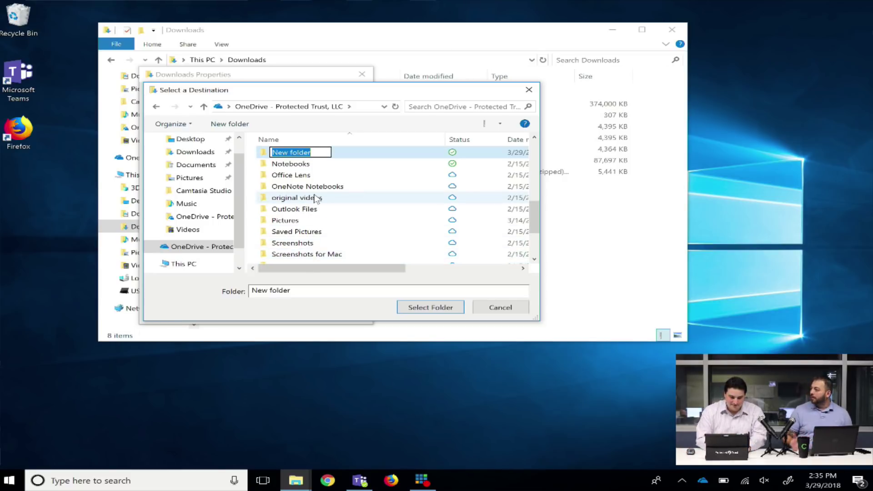
text(Downloads)
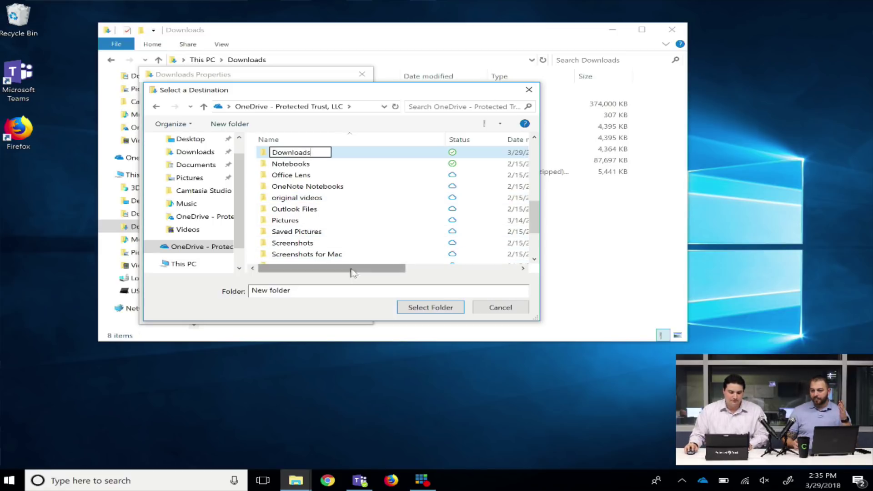
click(537, 119)
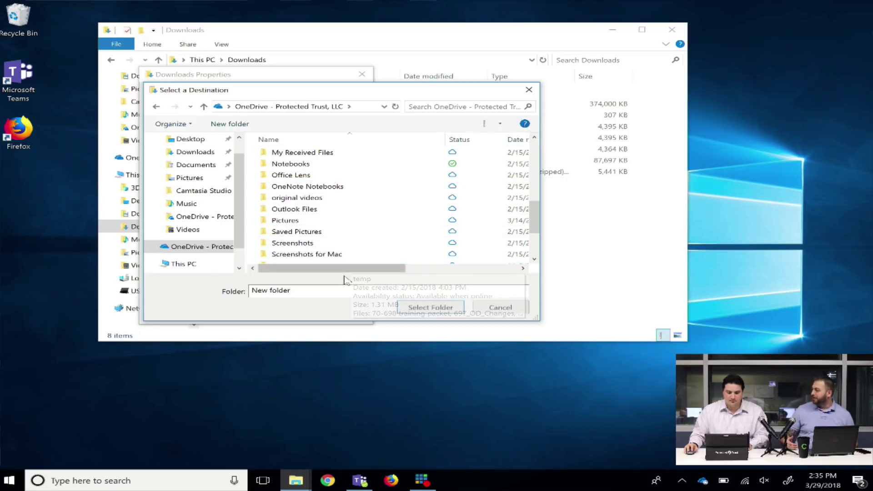
Step: Set the OneDrive Downloads folder as the new location, apply it, and agree to move all files from the old location
scroll(308, 253, down, 3)
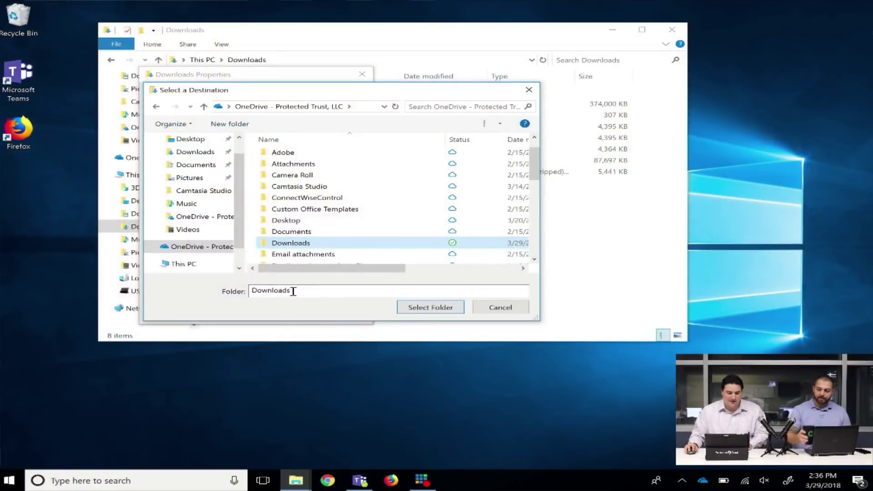
click(428, 308)
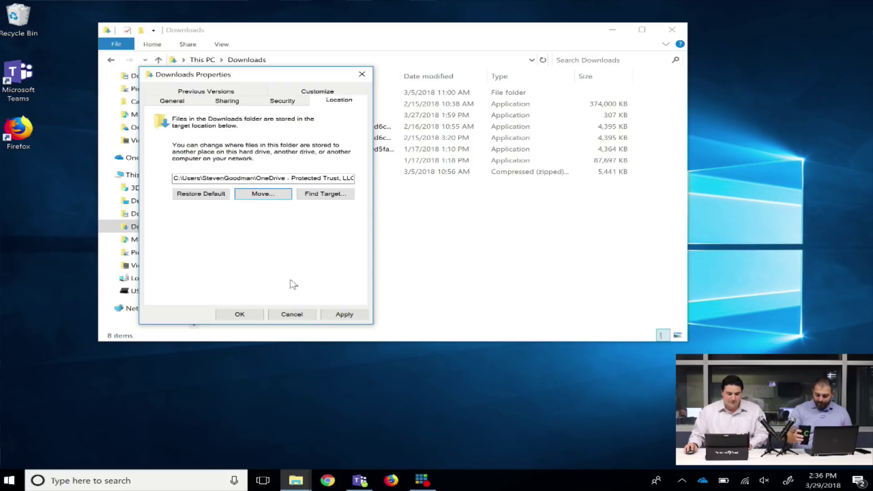
click(343, 315)
drag(377, 174, 304, 125)
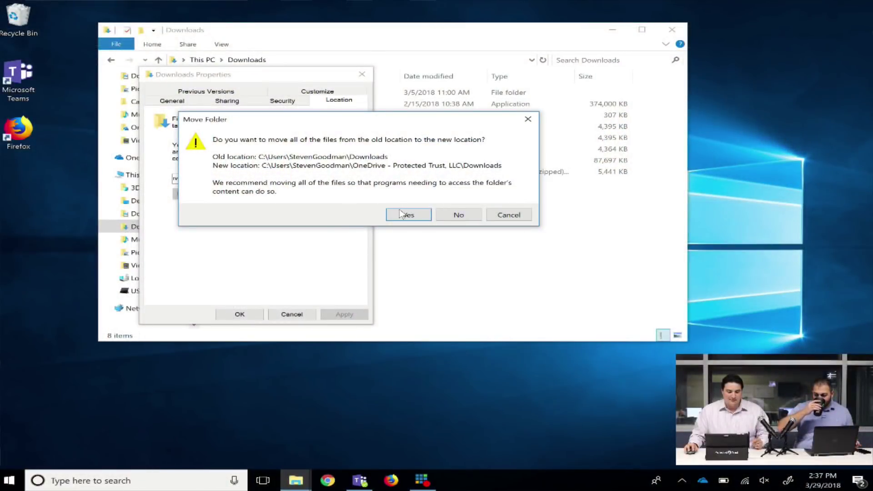
click(408, 215)
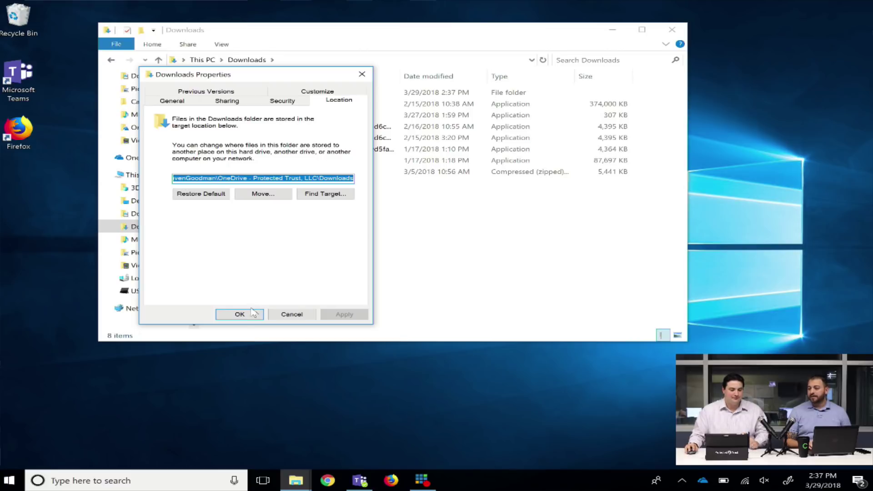
click(241, 314)
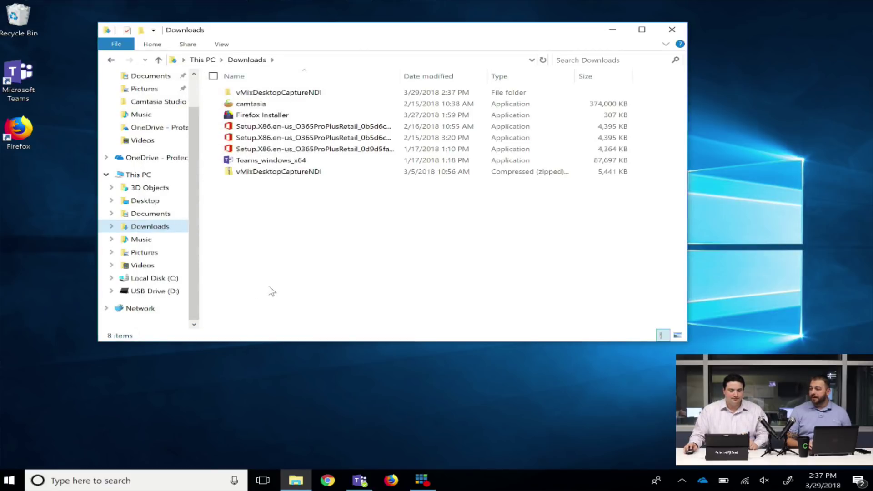
Step: Review the Files On-Demand option in the OneDrive sync settings, and close them without changes
scroll(171, 258, up, 1)
scroll(171, 259, down, 1)
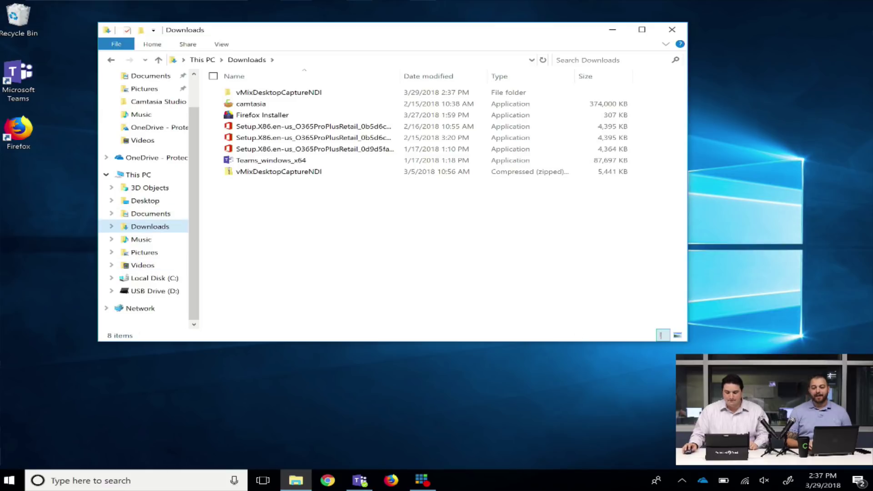
right_click(703, 482)
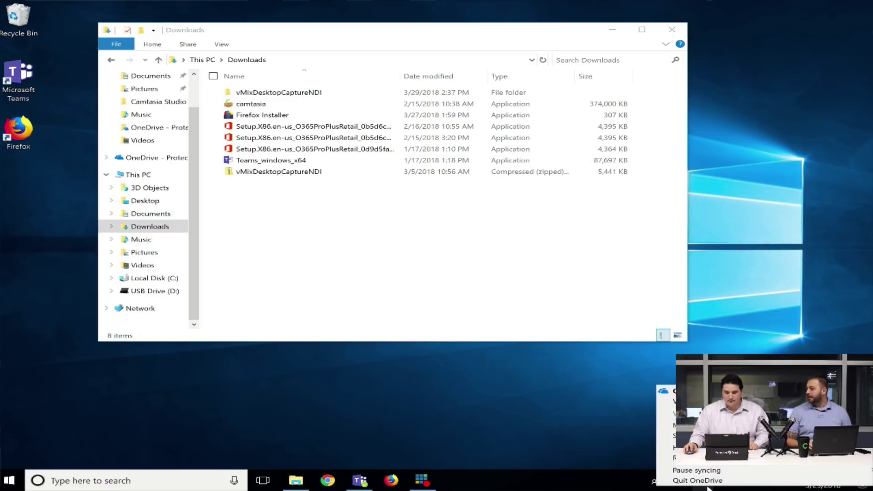
click(604, 438)
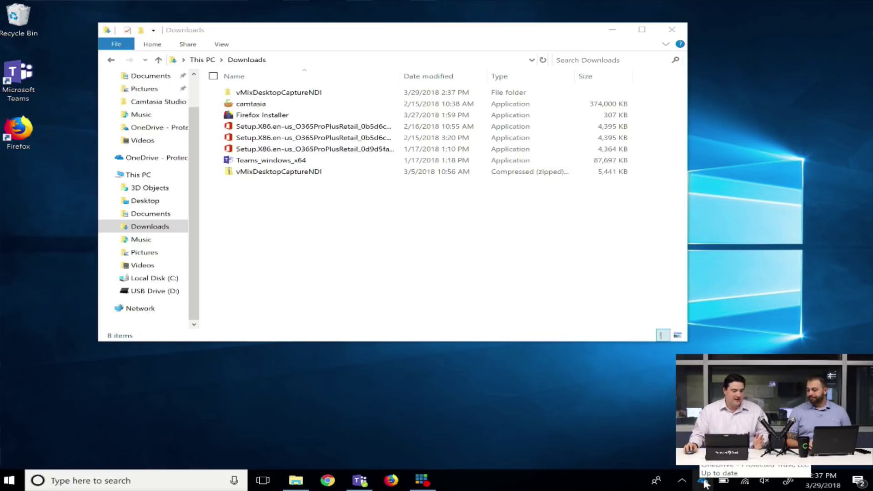
right_click(703, 482)
key(Escape)
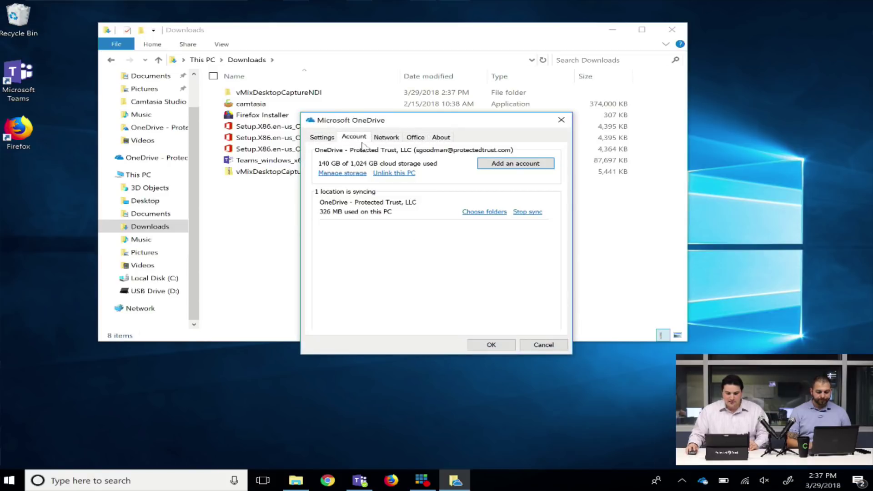
click(323, 137)
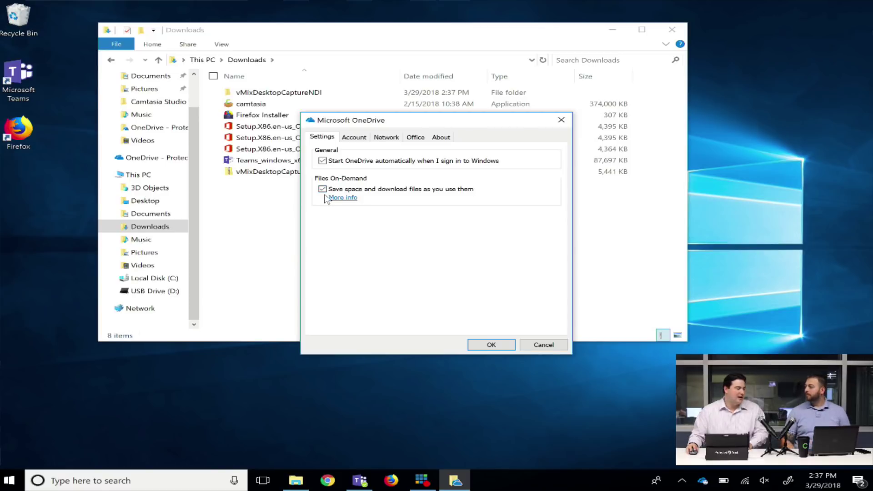
click(537, 346)
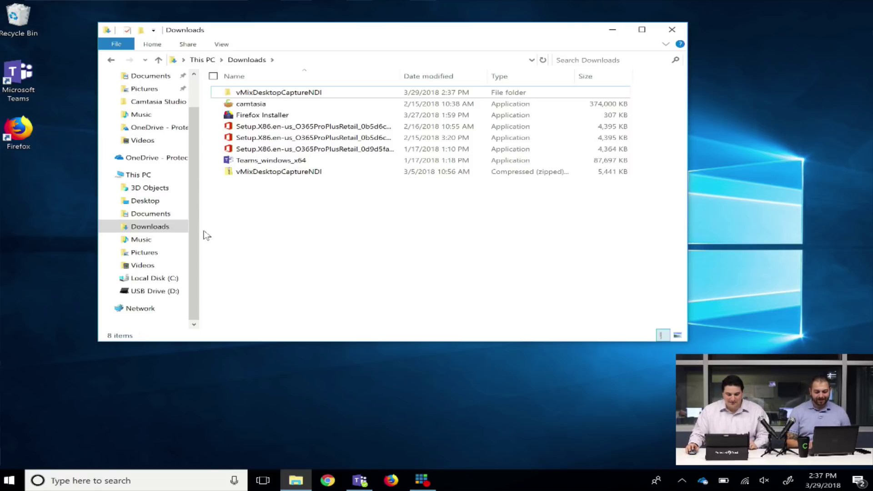
Step: Browse to the Documents folder within OneDrive and open the Word file "email fundamentals question"
drag(156, 226, 157, 224)
drag(157, 224, 162, 252)
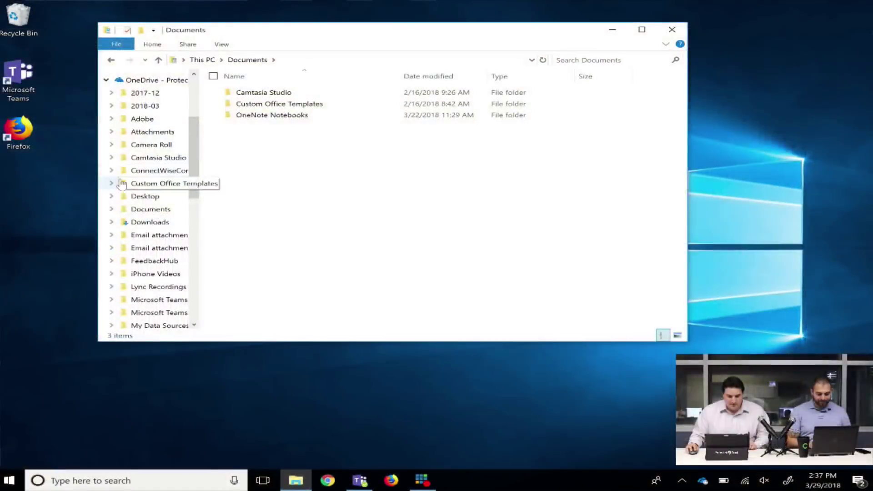
click(141, 209)
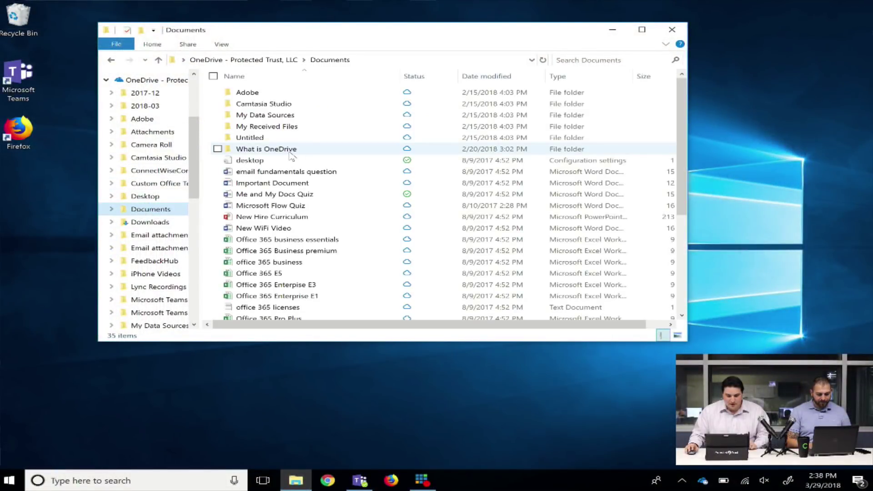
scroll(289, 154, down, 1)
scroll(401, 154, up, 1)
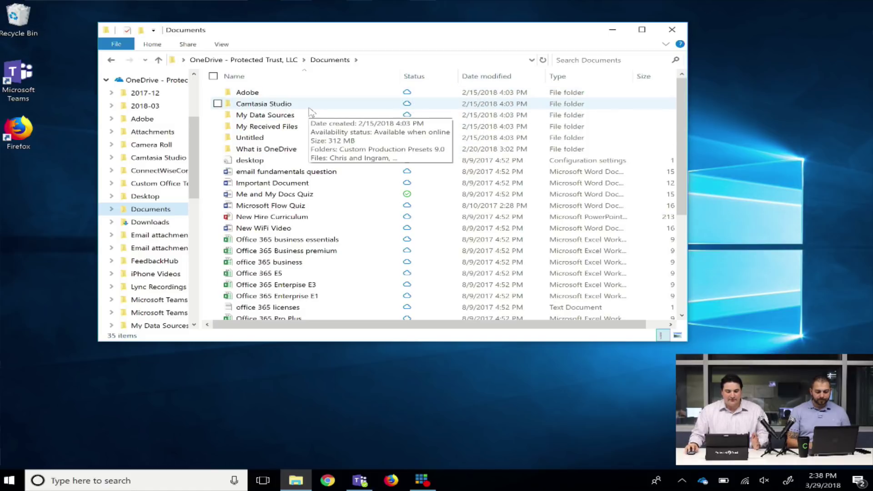
click(298, 174)
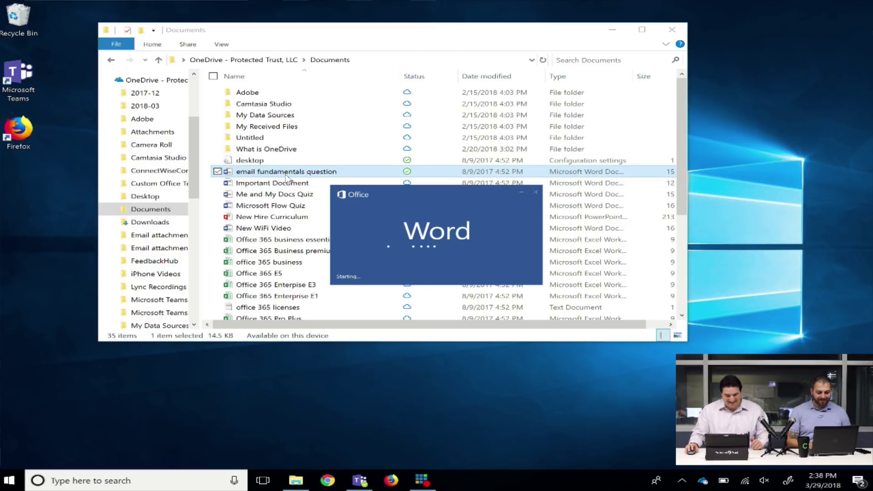
drag(414, 197, 96, 332)
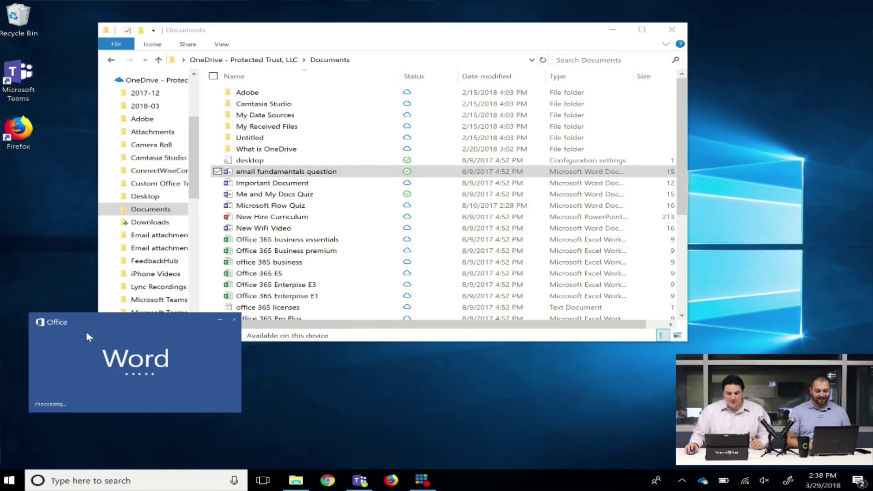
Step: Minimize the opened Word document and set the file "email fundamentals question" in OneDrive Documents to Always keep on this device
click(412, 175)
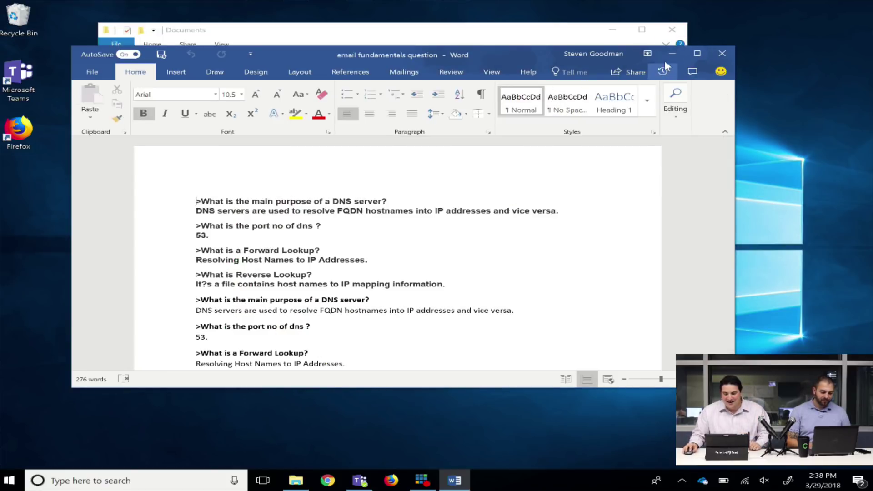
click(669, 56)
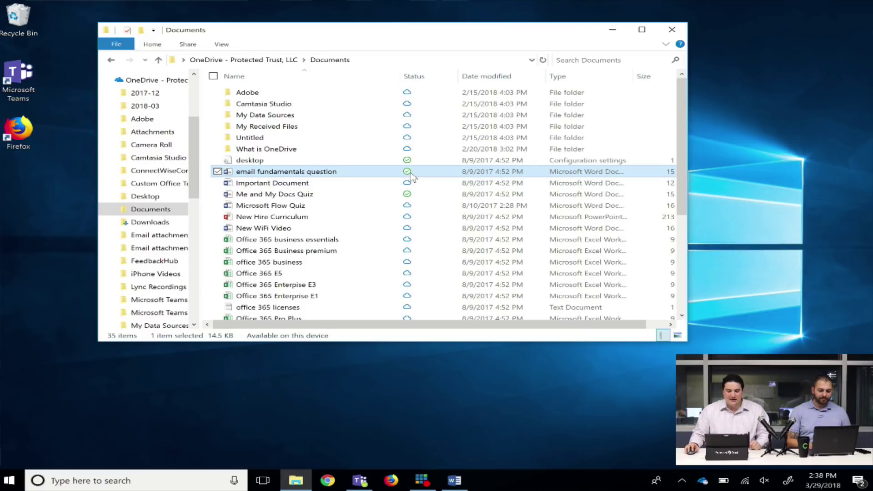
mouse_move(420, 171)
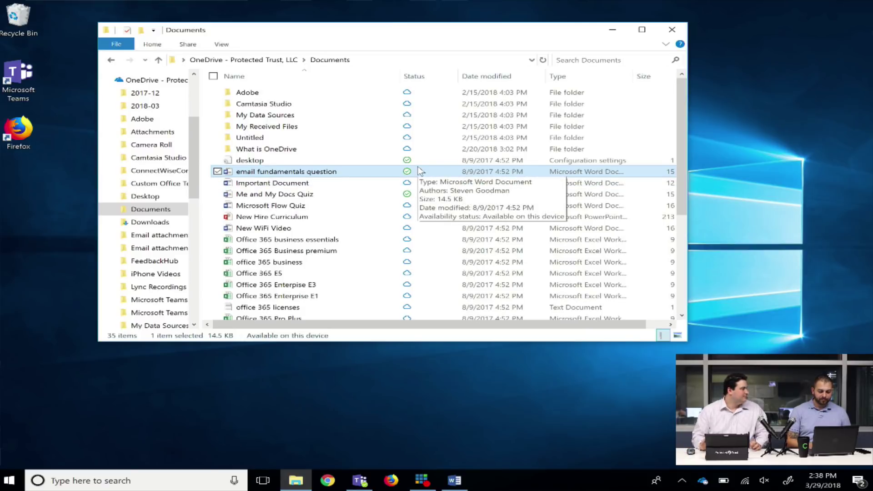
right_click(337, 173)
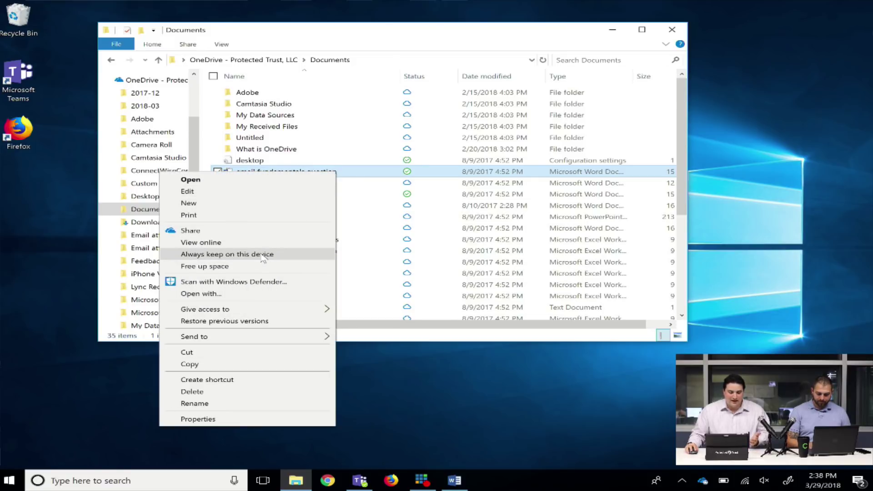
click(263, 255)
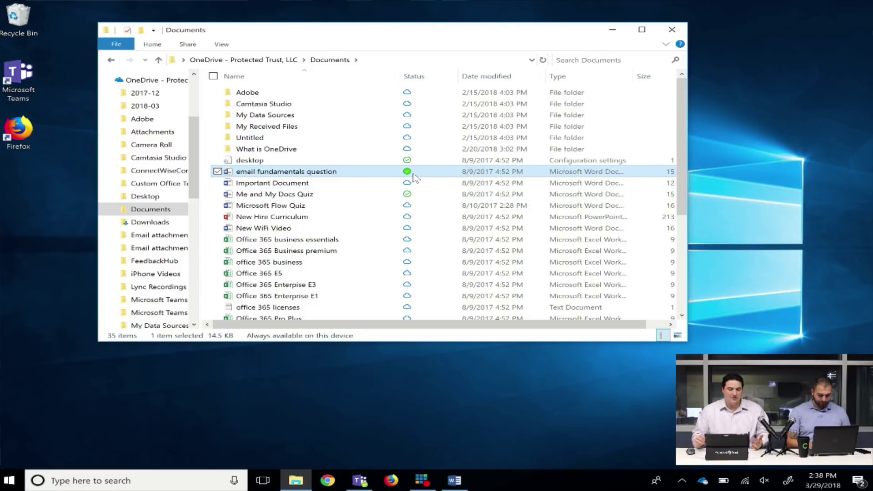
mouse_move(414, 177)
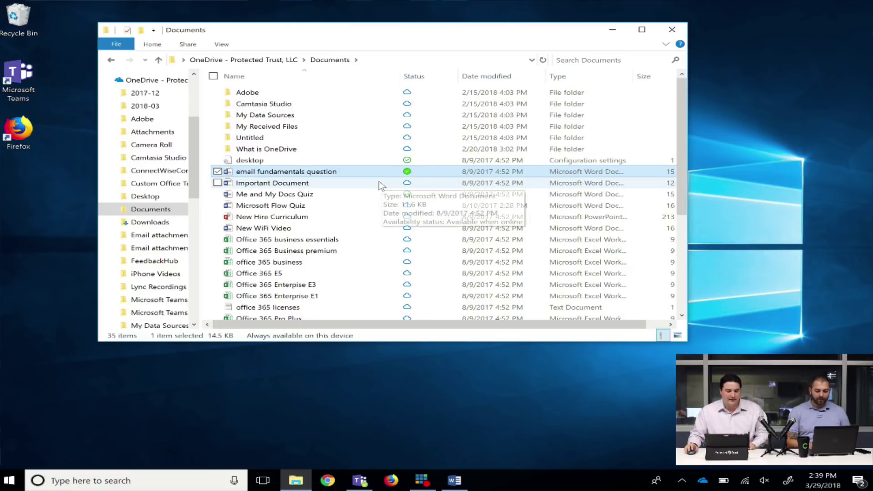
mouse_move(380, 186)
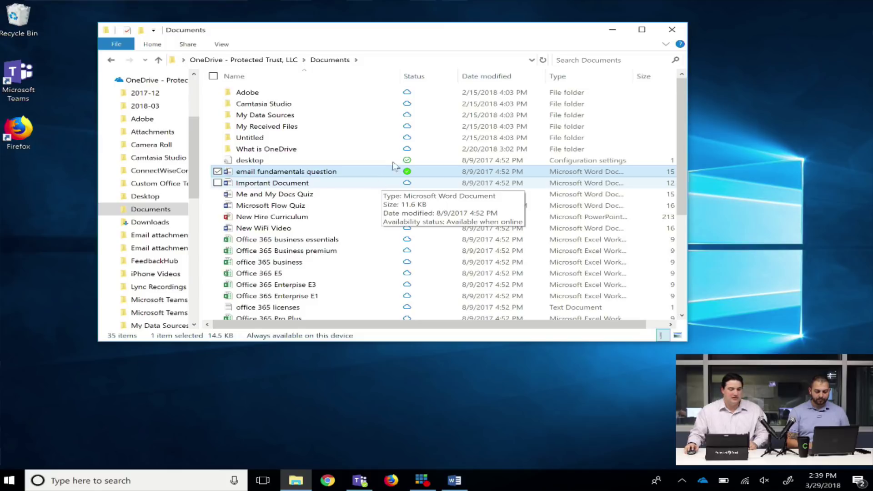
scroll(138, 213, down, 2)
scroll(152, 221, up, 2)
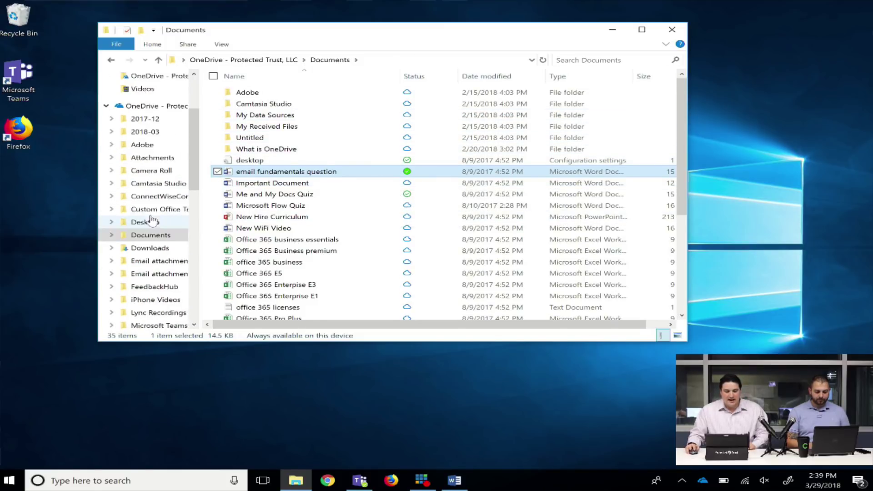
scroll(152, 221, up, 3)
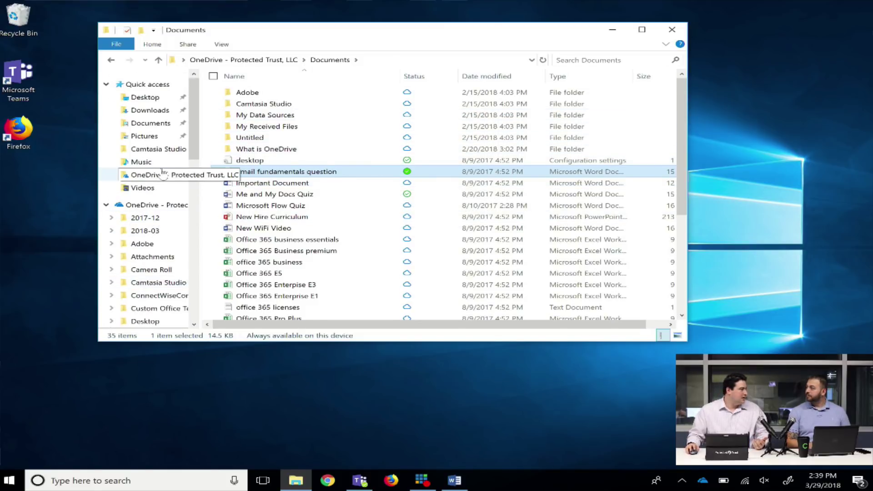
scroll(141, 234, down, 4)
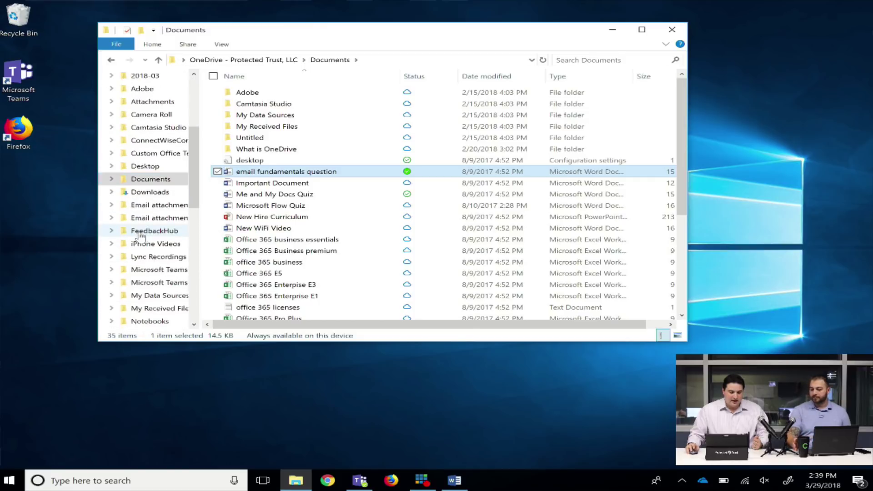
scroll(141, 234, down, 5)
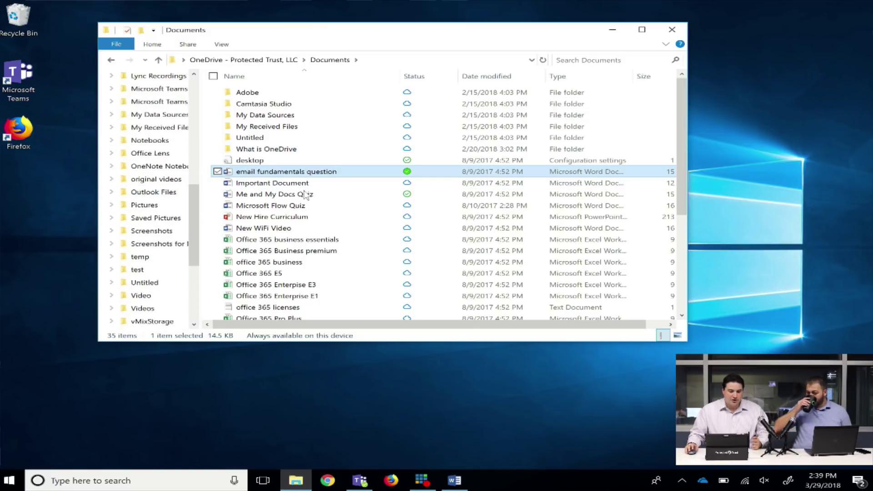